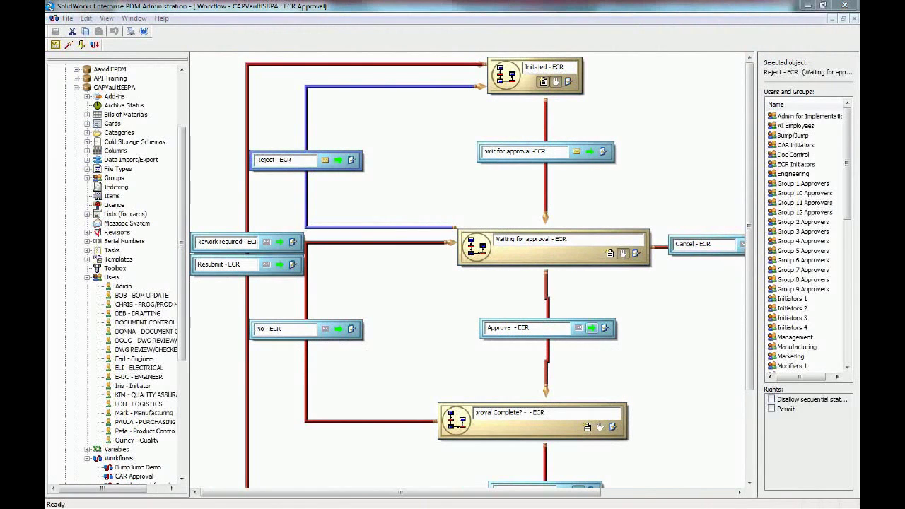
# Step: Open the Reject - ECR transition's notification settings and browse its Users list
pyautogui.click(560, 250)
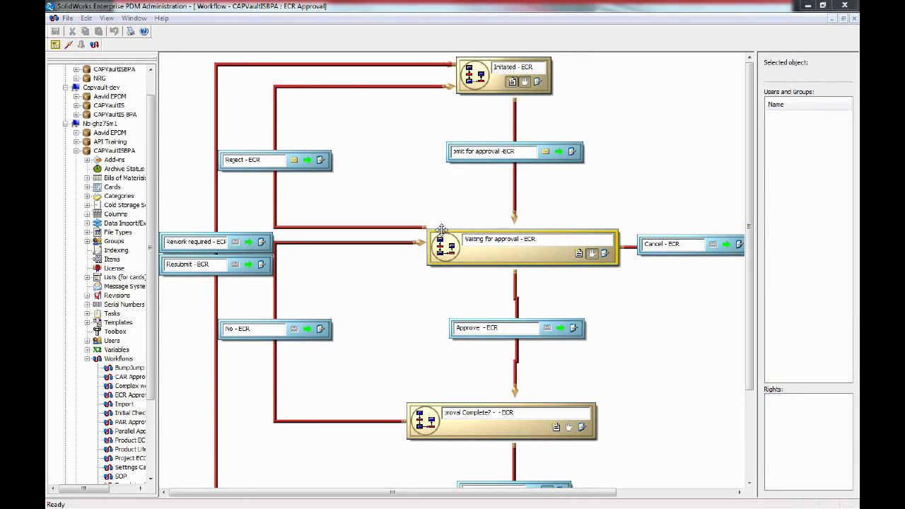
pyautogui.click(311, 168)
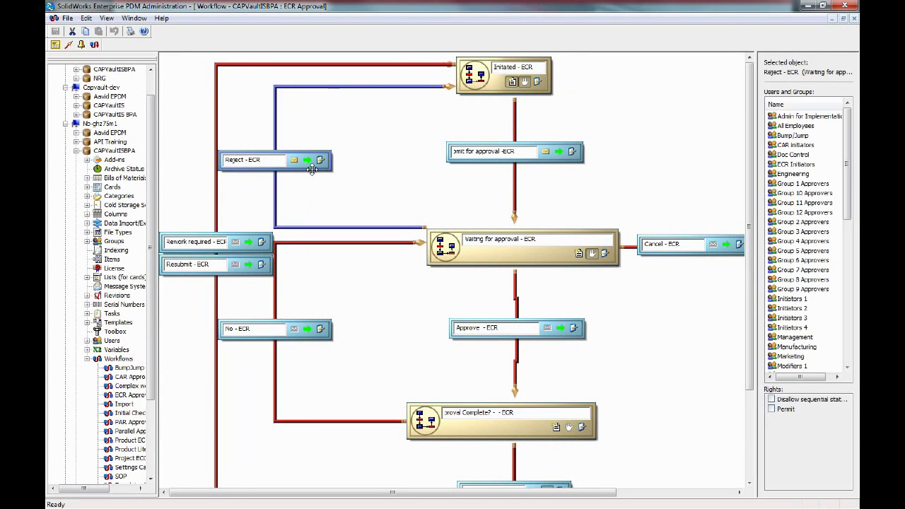
pyautogui.rightClick(312, 169)
pyautogui.click(340, 224)
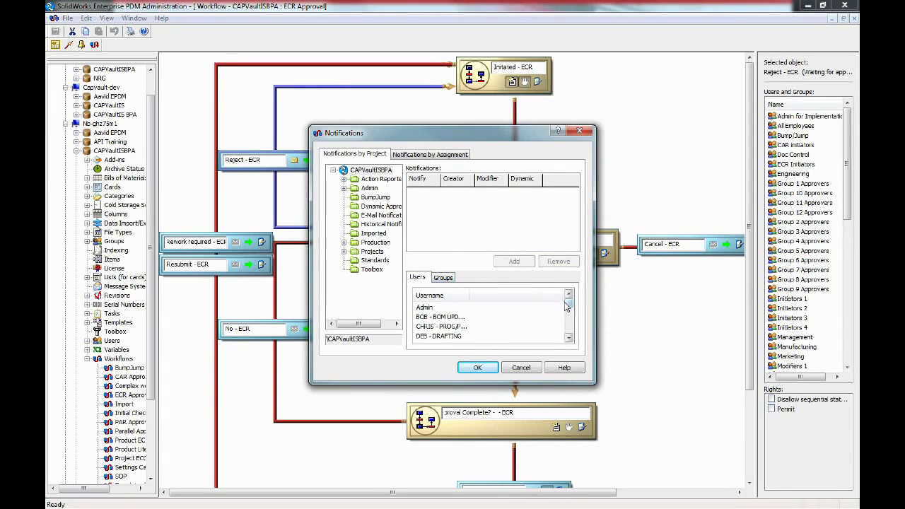
pyautogui.moveTo(569, 304); pyautogui.dragTo(569, 332)
# Step: Try Group 1 Approvers, Group 10 Approvers and Initiators 1 as recipients, then cancel unsaved
pyautogui.click(445, 278)
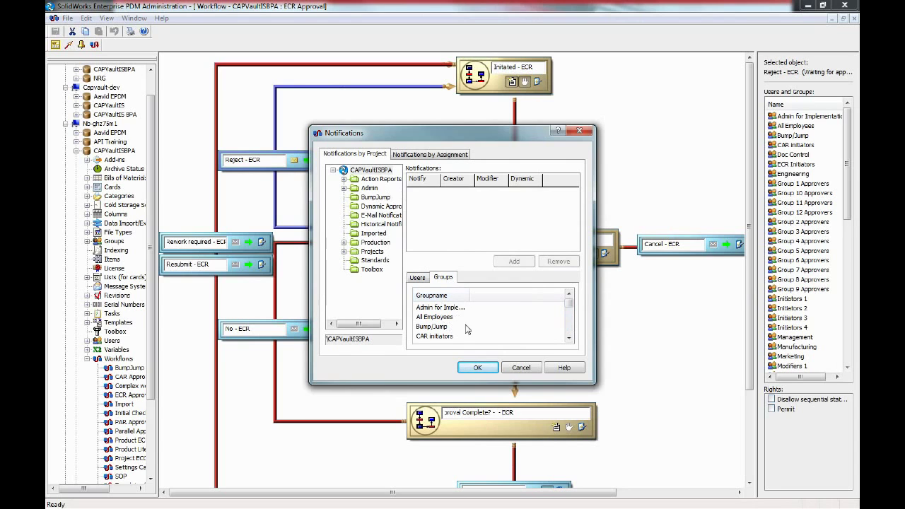
pyautogui.click(569, 339)
pyautogui.click(569, 339)
pyautogui.click(569, 339)
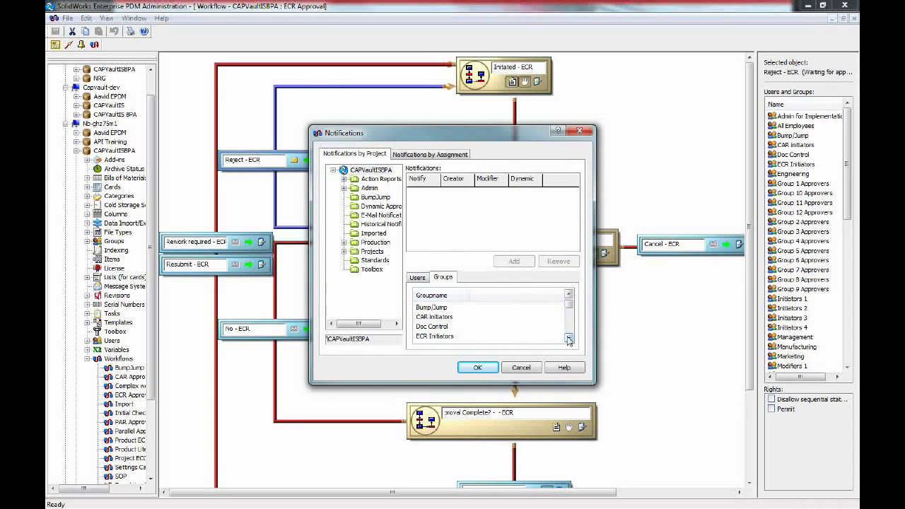
pyautogui.click(569, 339)
pyautogui.click(570, 338)
pyautogui.click(569, 339)
pyautogui.click(570, 338)
pyautogui.click(444, 308)
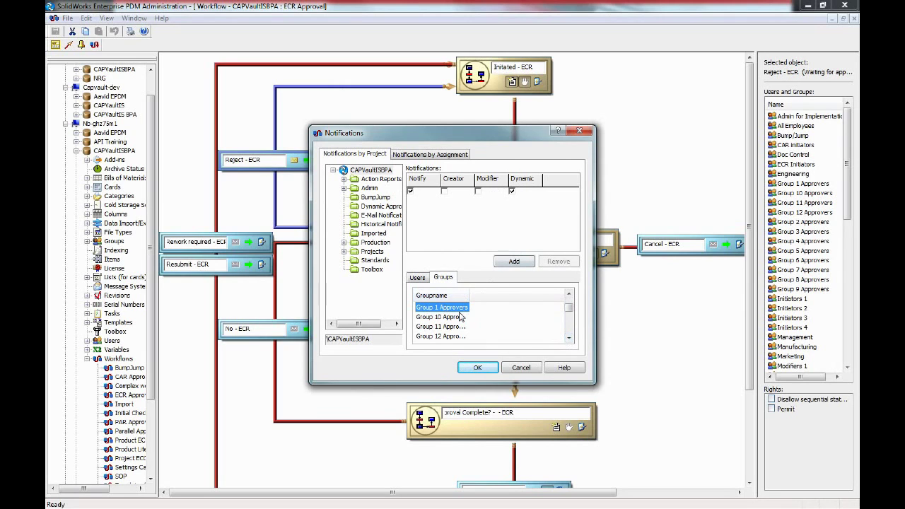
pyautogui.click(457, 316)
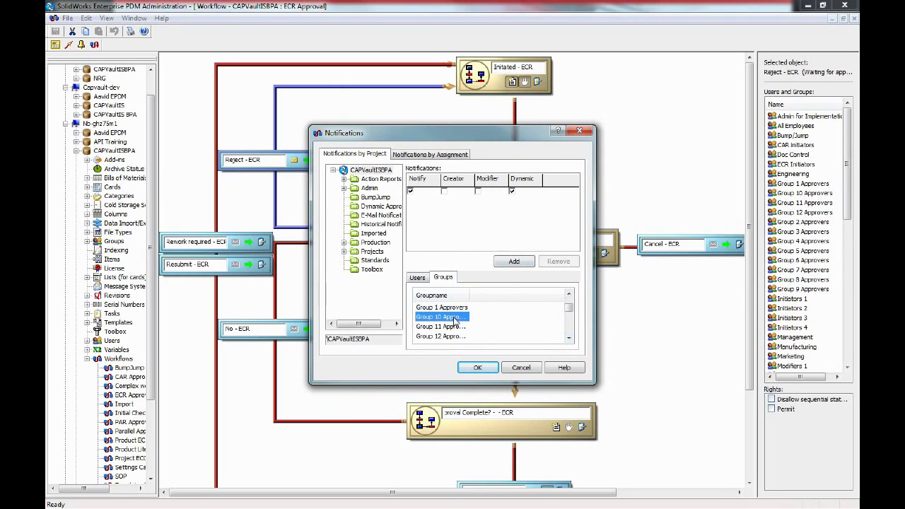
pyautogui.moveTo(568, 311); pyautogui.dragTo(570, 320)
pyautogui.click(569, 296)
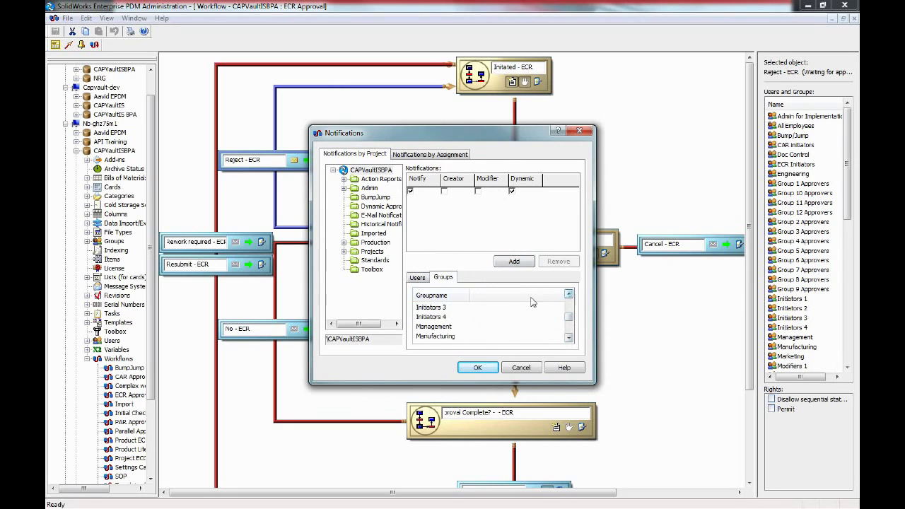
pyautogui.click(568, 295)
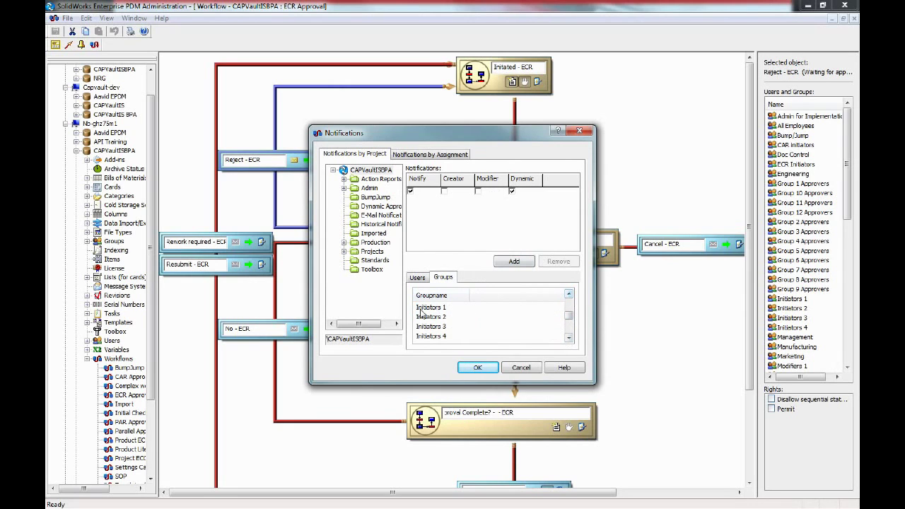
pyautogui.click(428, 308)
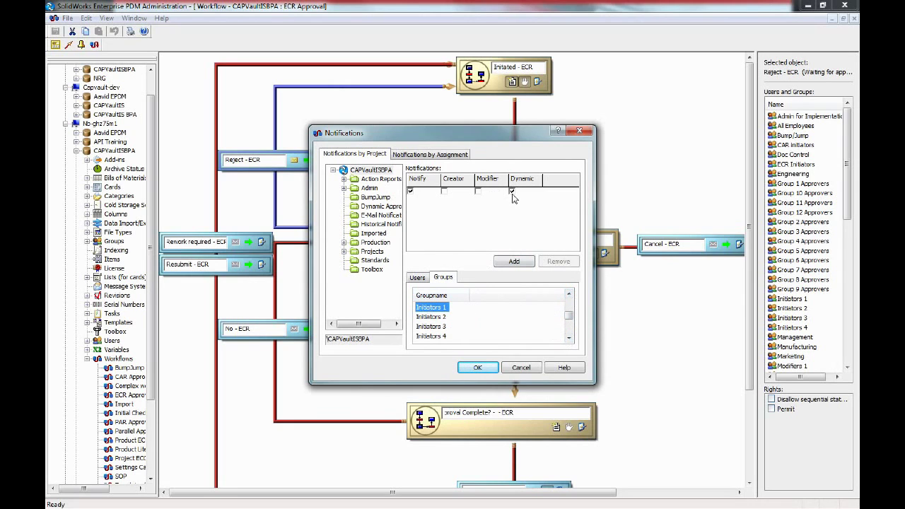
pyautogui.click(520, 367)
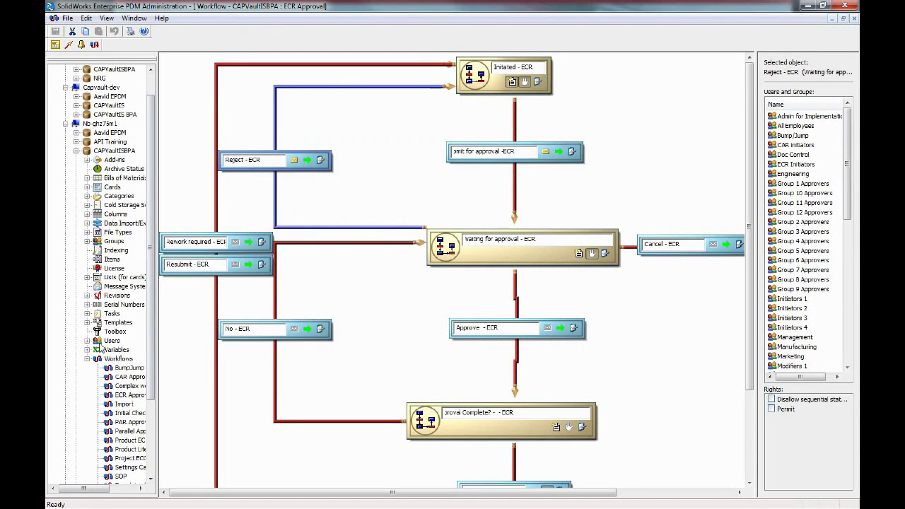
# Step: Expand the vault's Users list and widen the tree pane to read full user names
pyautogui.click(87, 340)
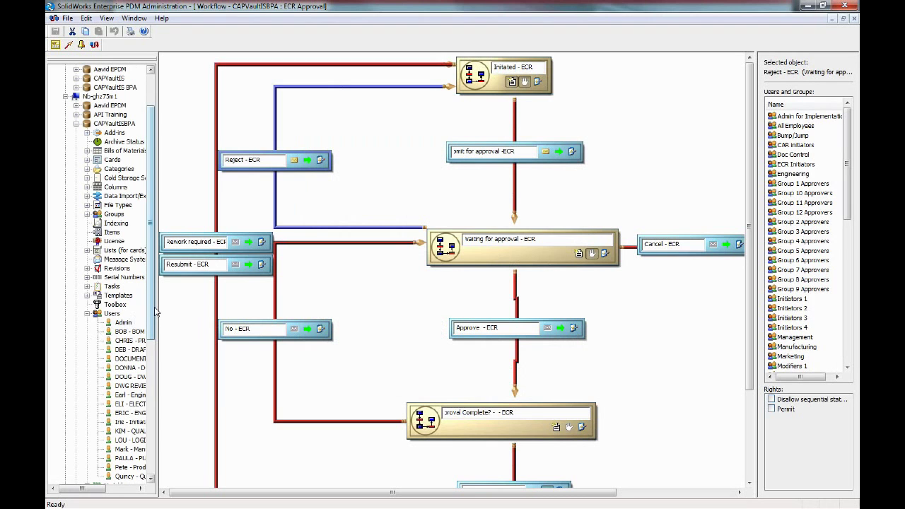
pyautogui.moveTo(158, 297); pyautogui.dragTo(187, 295)
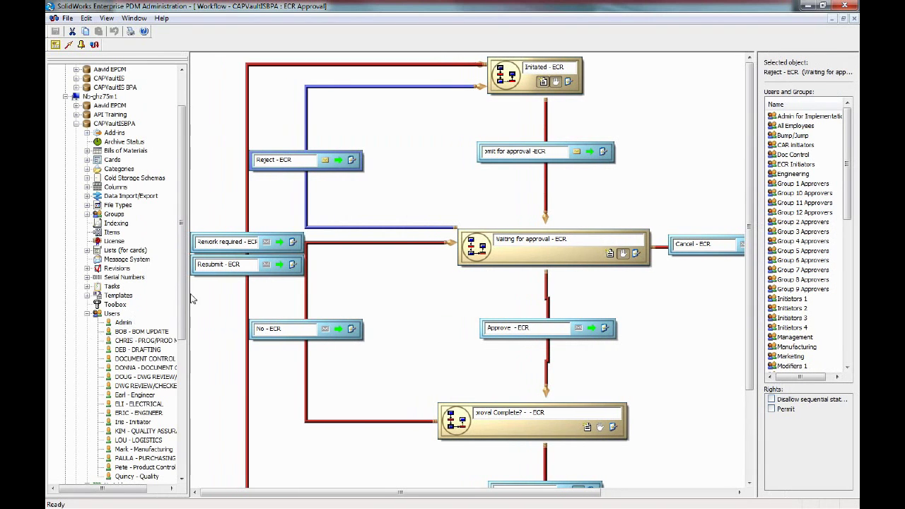
pyautogui.scroll(-1, 186, 340)
pyautogui.scroll(-1, 186, 340)
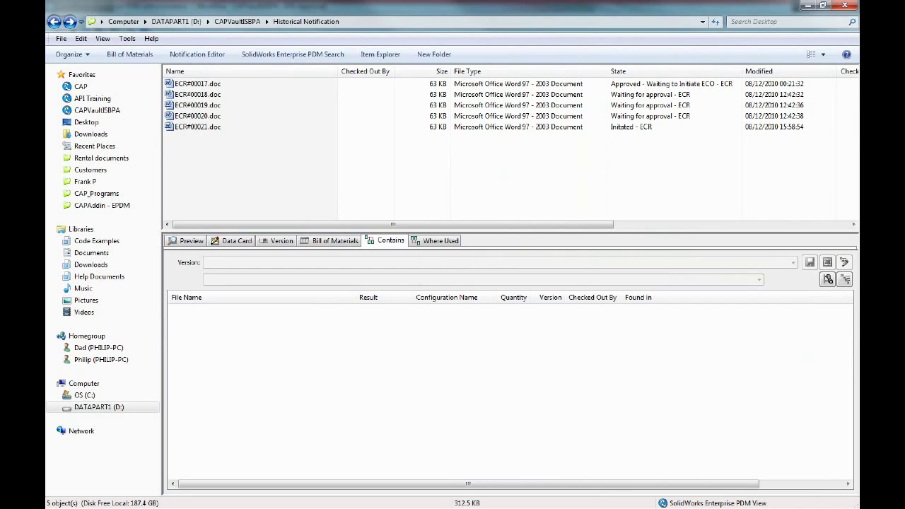
# Step: Review ECR#00021's data card and history, then show ECR#00020's Waiting for approval data card
pyautogui.click(175, 128)
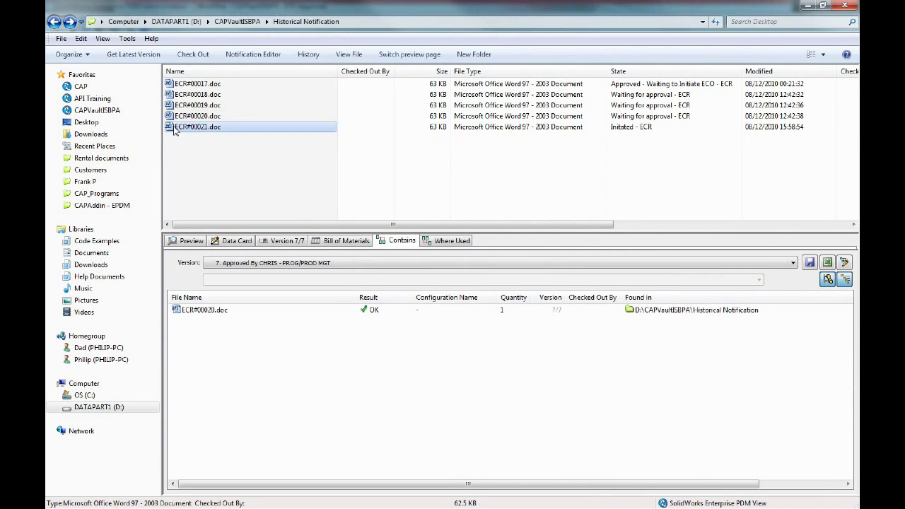
pyautogui.click(227, 241)
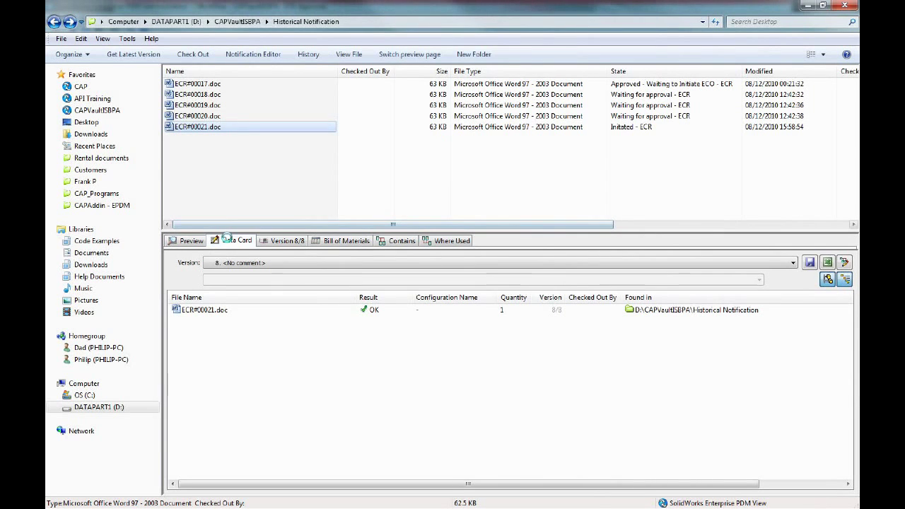
pyautogui.rightClick(181, 129)
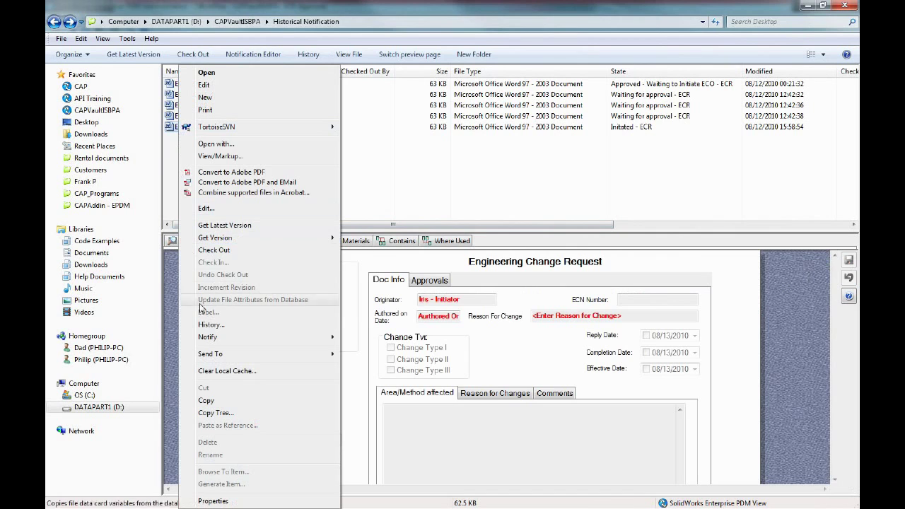
pyautogui.click(207, 324)
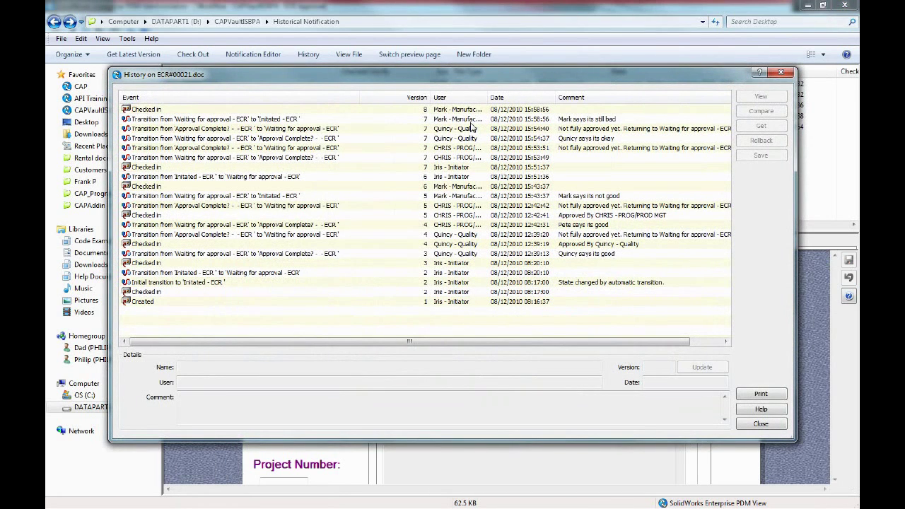
pyautogui.click(760, 424)
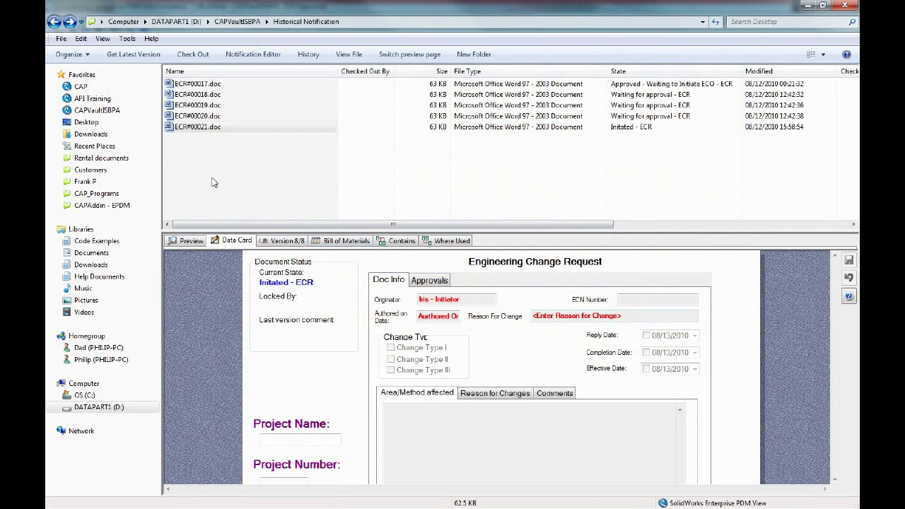
pyautogui.click(201, 104)
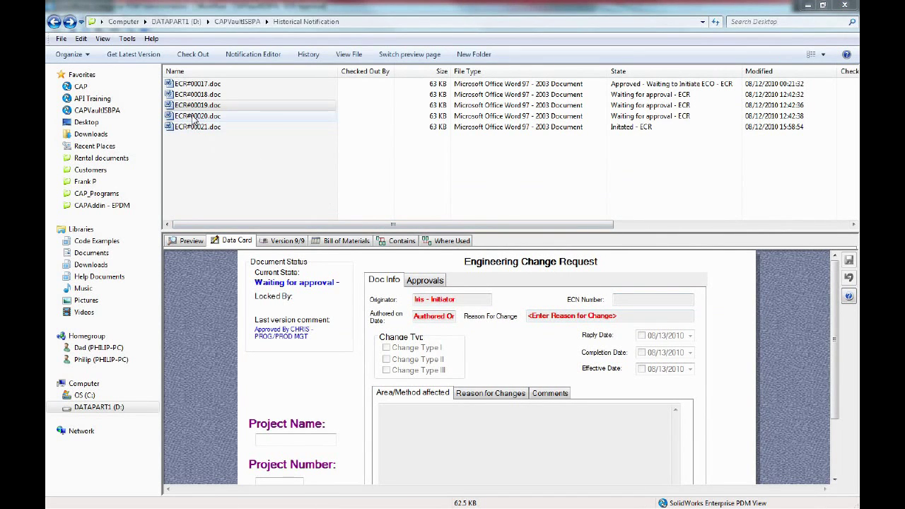
# Step: Reject ECR#00020 back to Initiated - ECR with a short comment saying it is bad
pyautogui.rightClick(194, 120)
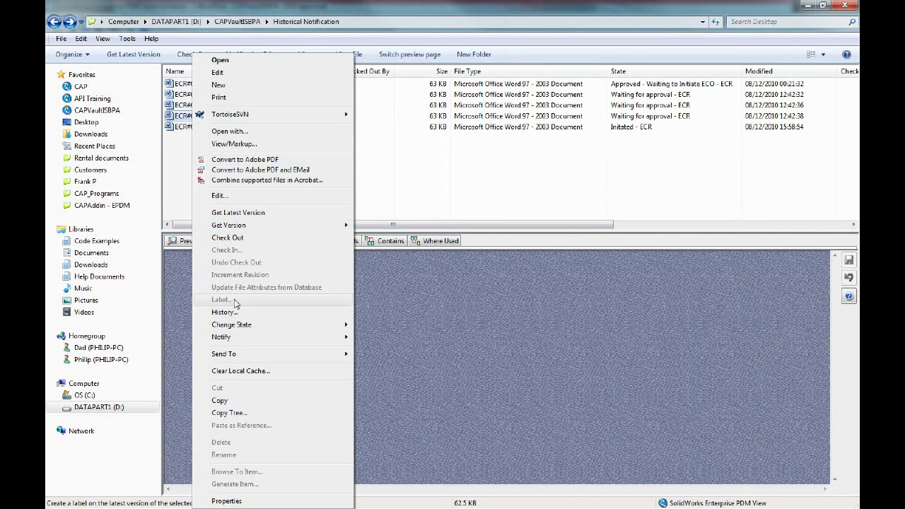
pyautogui.moveTo(245, 329)
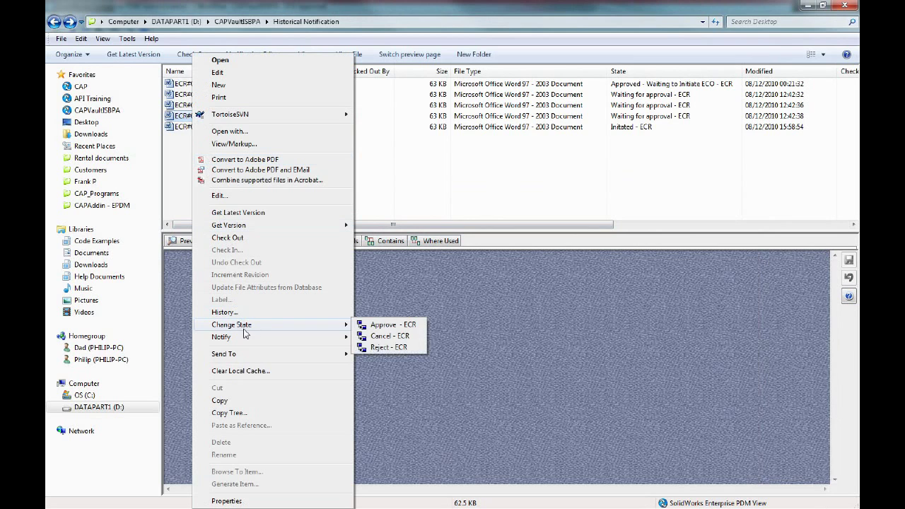
pyautogui.click(377, 348)
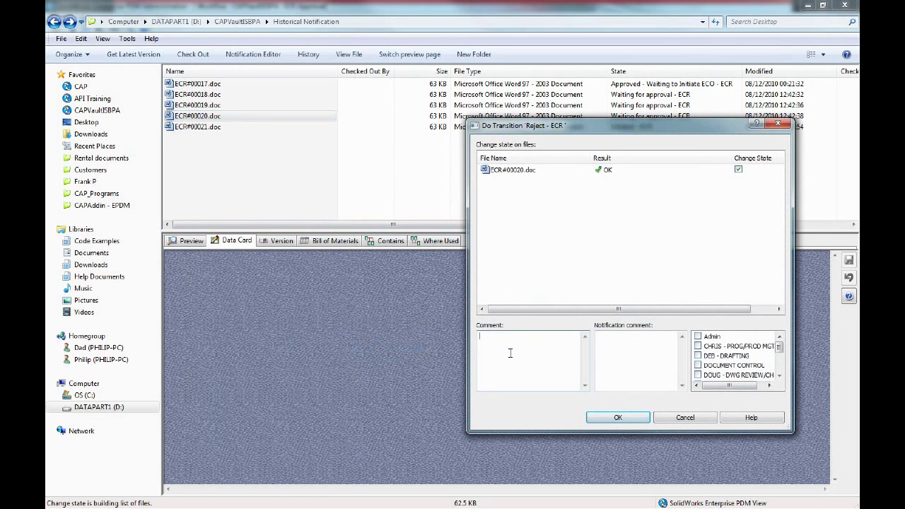
pyautogui.write('Mark says its bad')
pyautogui.click(617, 417)
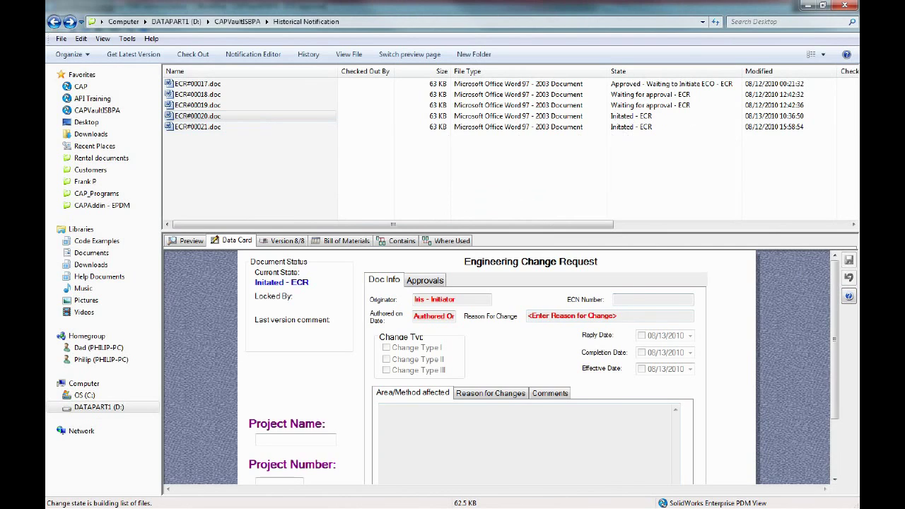
# Step: Switch to the VirtualBox VM and open the PDM Inbox from the tray icon menu
pyautogui.hotkey('alt', 'Tab')
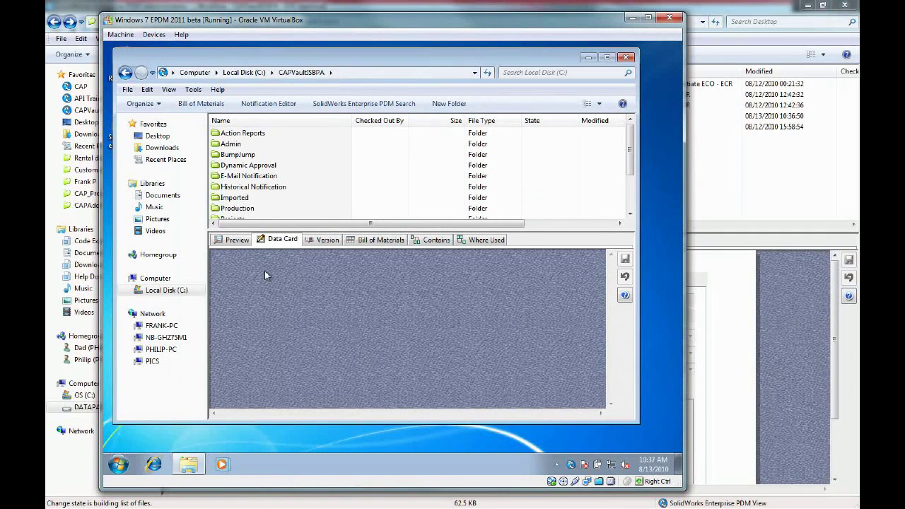
pyautogui.rightClick(570, 465)
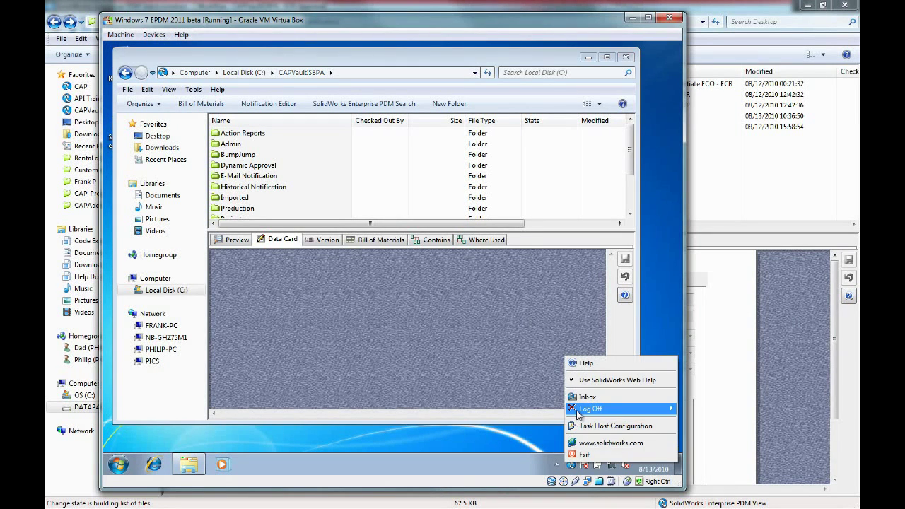
pyautogui.moveTo(577, 410)
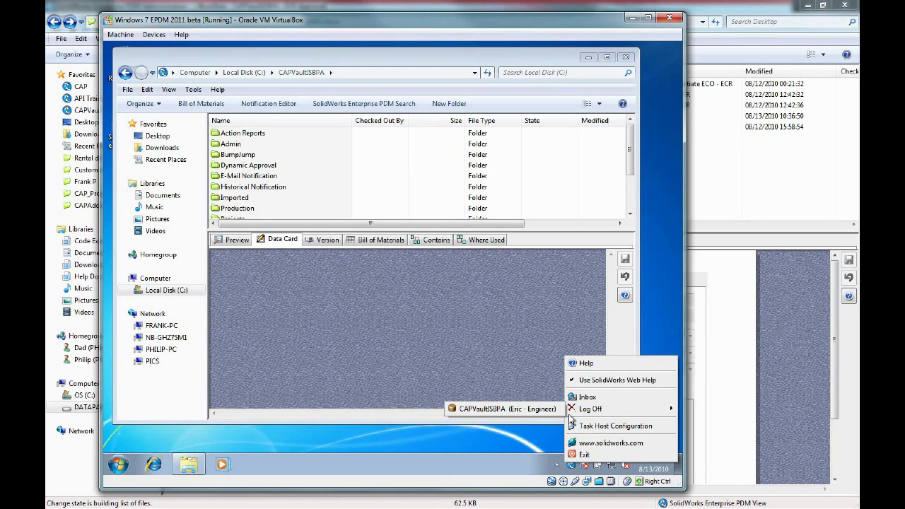
pyautogui.click(581, 397)
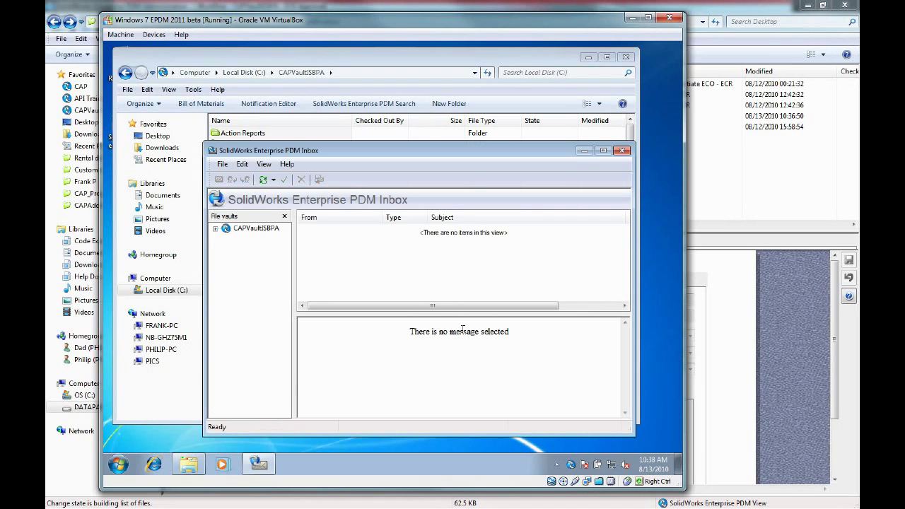
# Step: Show all CAPVaultISBPA messages, read the Reject Notification, and enlarge the preview pane
pyautogui.click(216, 231)
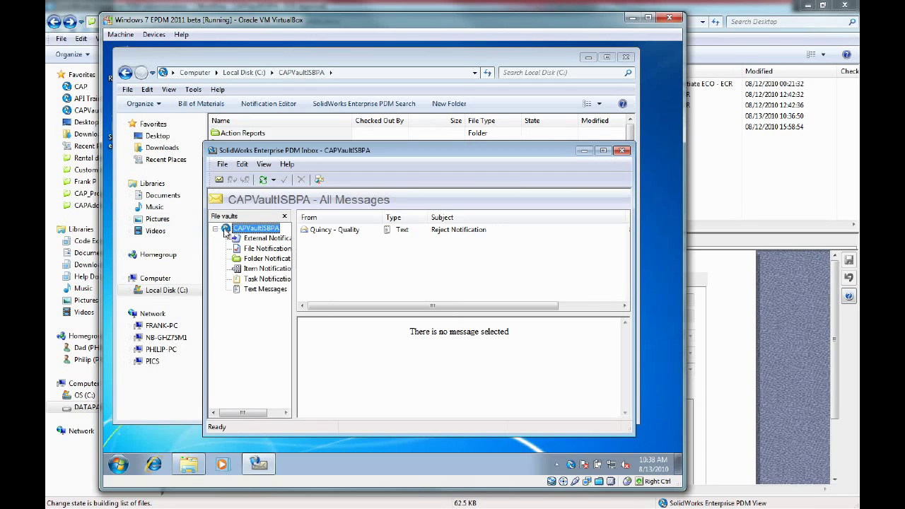
pyautogui.click(314, 232)
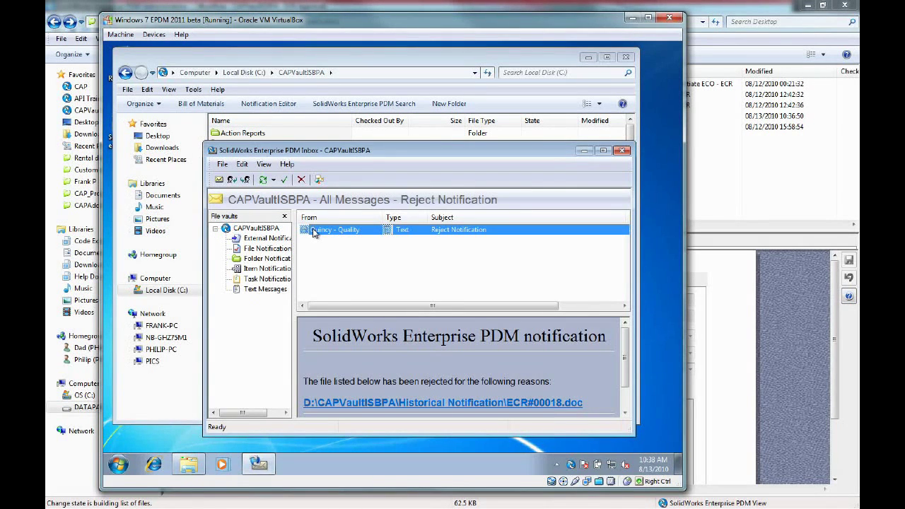
pyautogui.moveTo(360, 316); pyautogui.dragTo(356, 285)
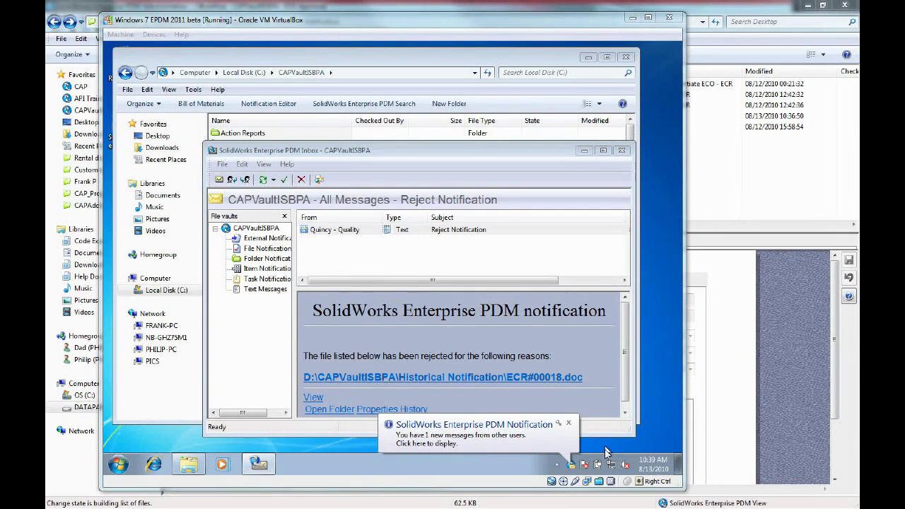
# Step: Refresh the Inbox, read the new manufacturing Reject Notification for ECR#00020, then minimize the VM
pyautogui.click(606, 451)
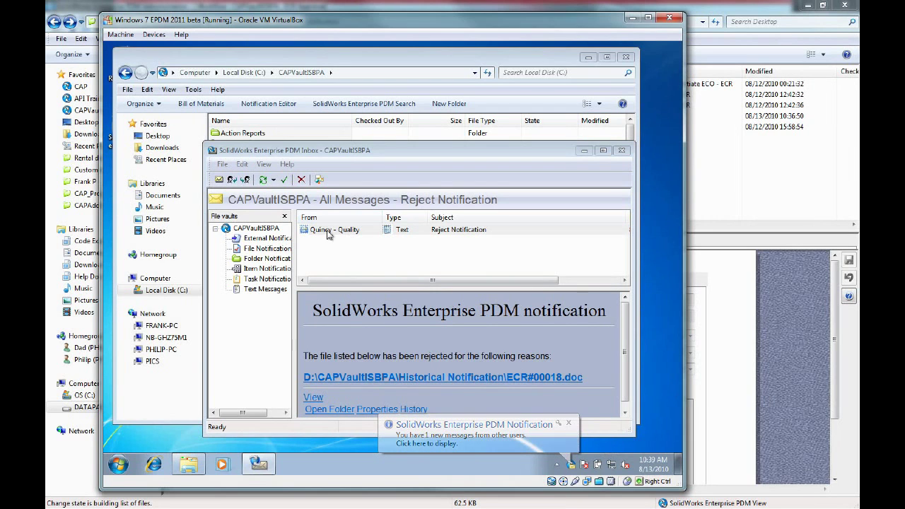
pyautogui.click(323, 153)
pyautogui.click(263, 180)
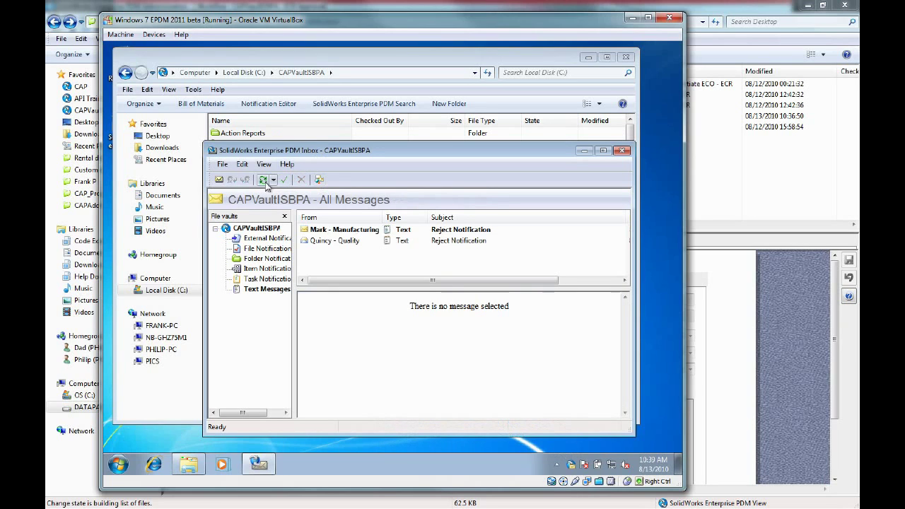
pyautogui.click(322, 231)
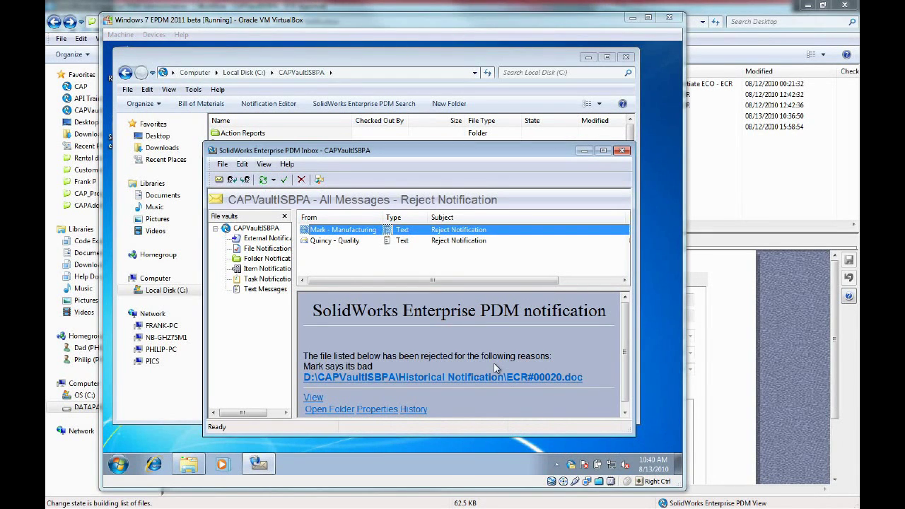
pyautogui.click(633, 21)
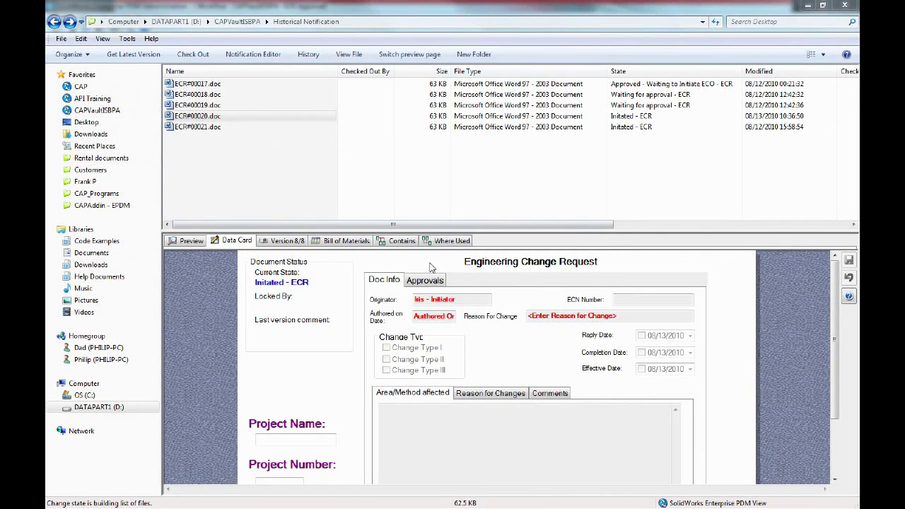
# Step: Select ECR#00019.doc and display its required approvers on the data card's Approvals tab
pyautogui.click(198, 130)
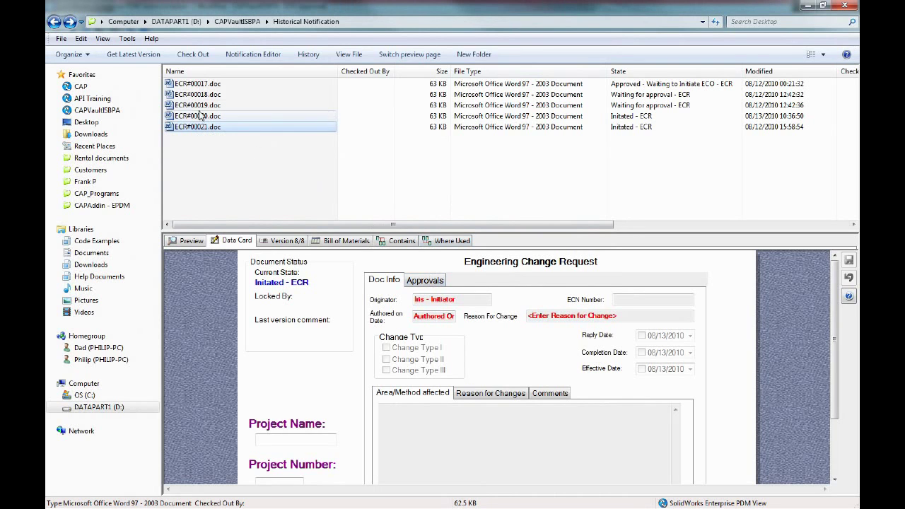
pyautogui.click(198, 105)
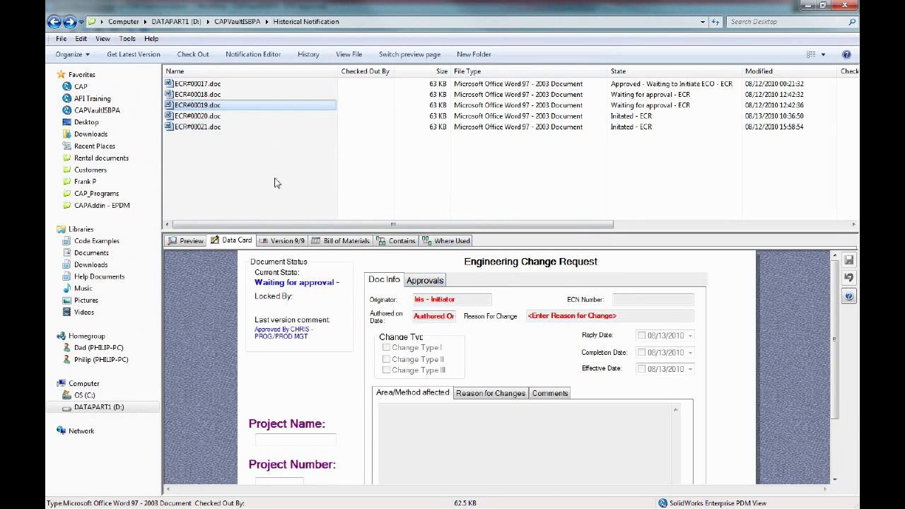
pyautogui.click(427, 283)
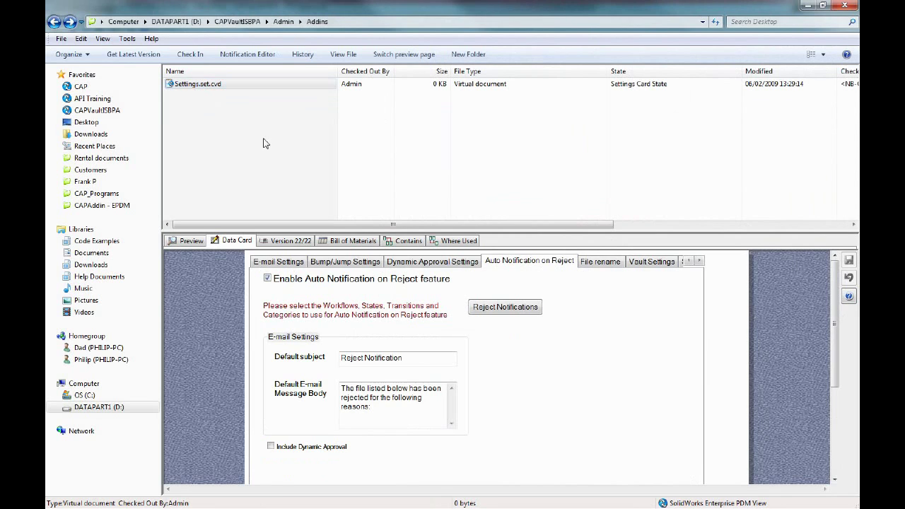
# Step: Check Include Dynamic Approval on Auto Notification on Reject and save Settings.set.cvd
pyautogui.click(271, 447)
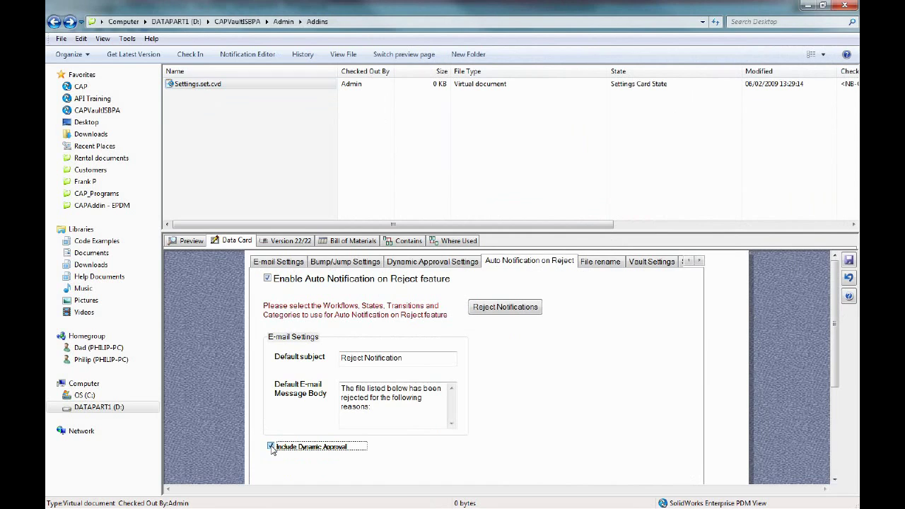
pyautogui.click(849, 260)
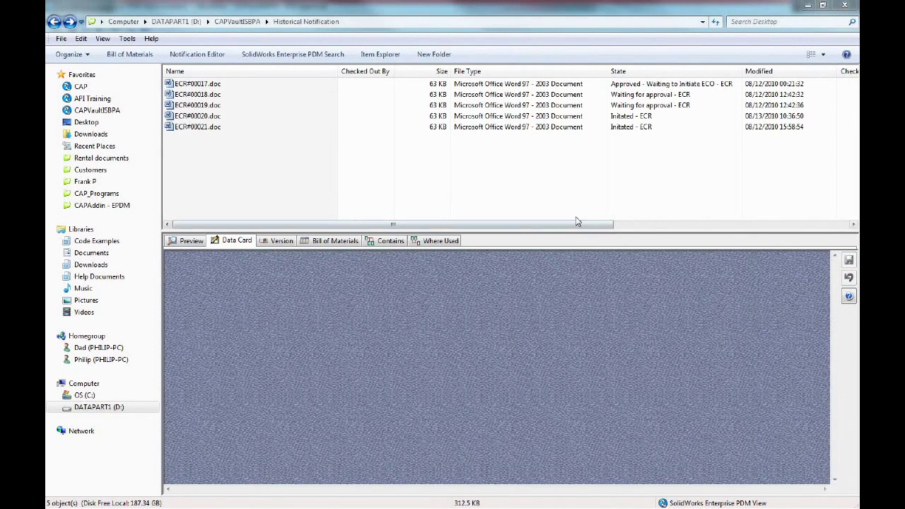
# Step: Reload ECR#00019.doc's data card, view its Approvals tab, and bring up its file actions
pyautogui.rightClick(198, 110)
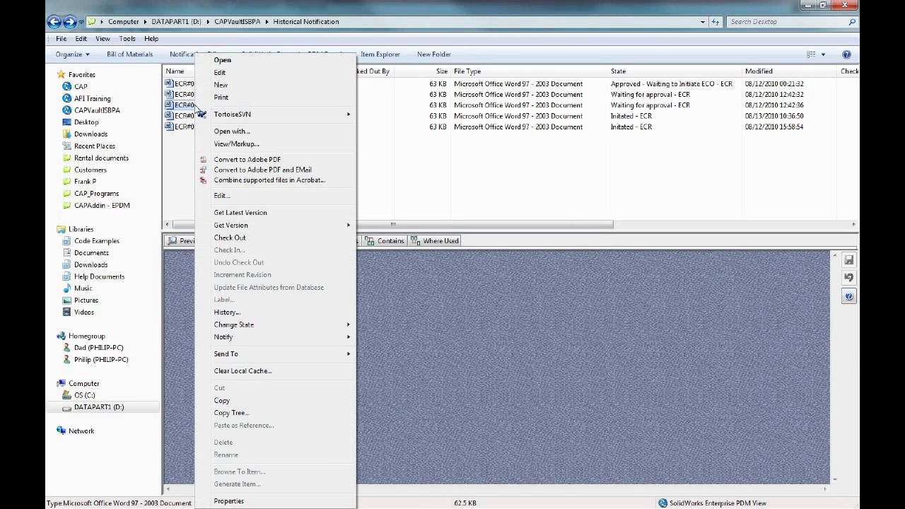
pyautogui.press('Escape')
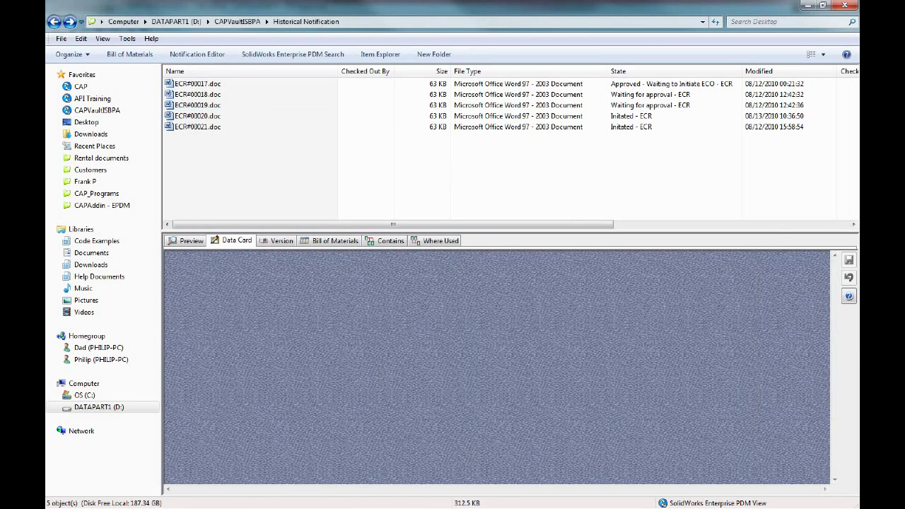
pyautogui.click(222, 106)
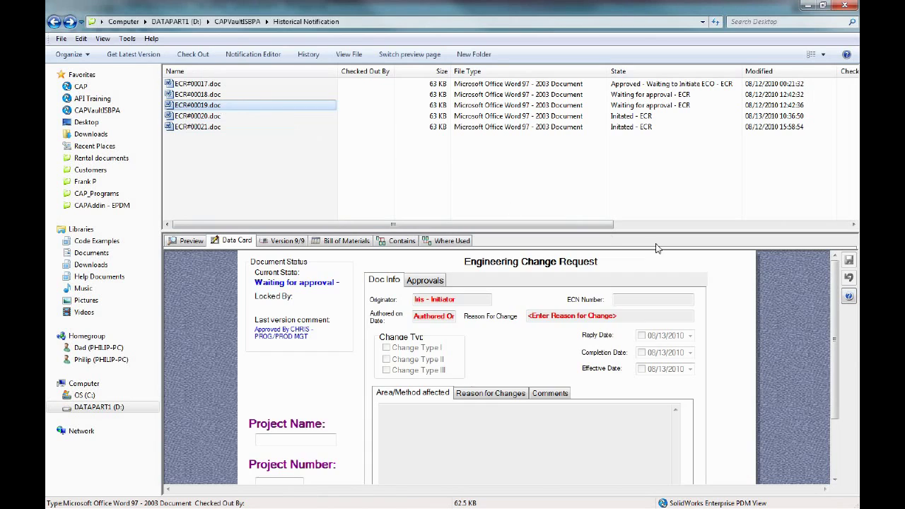
pyautogui.click(423, 282)
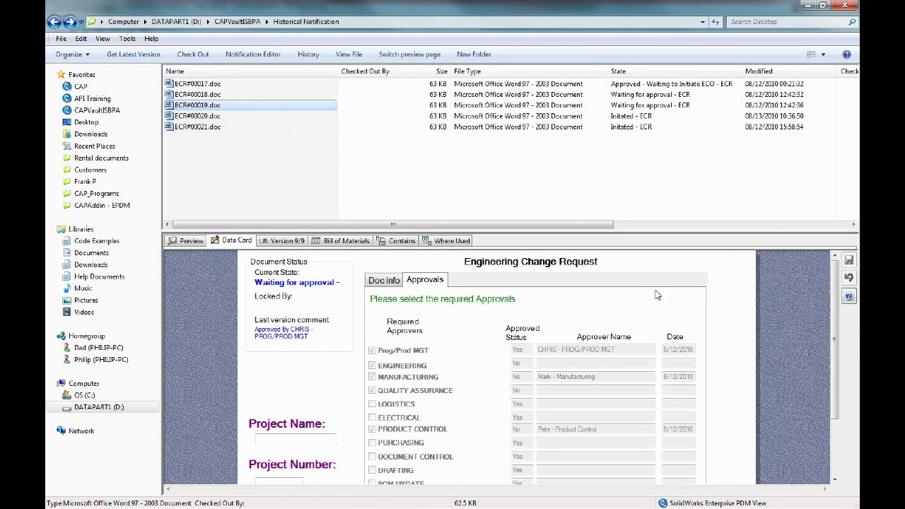
pyautogui.rightClick(185, 105)
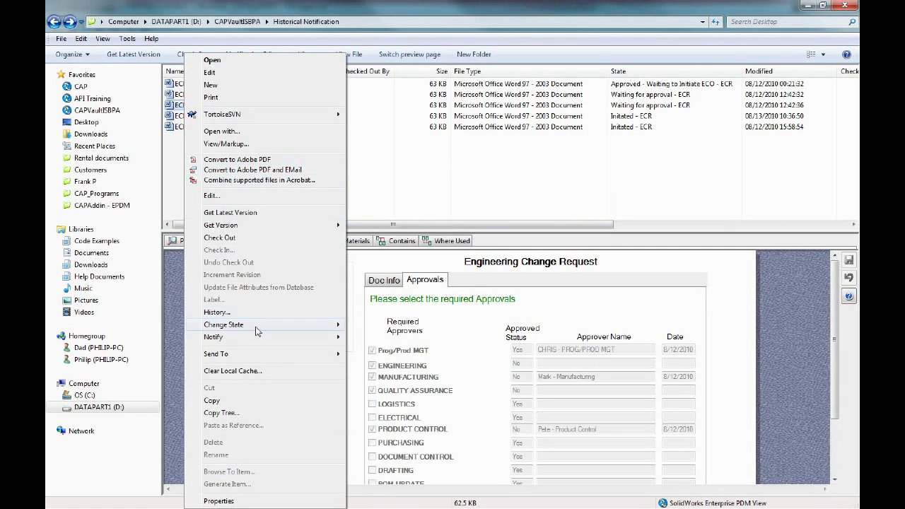
# Step: Reject ECR#00019 to Initiated - ECR with a corrected comment saying it is also bad
pyautogui.moveTo(307, 325)
pyautogui.click(372, 347)
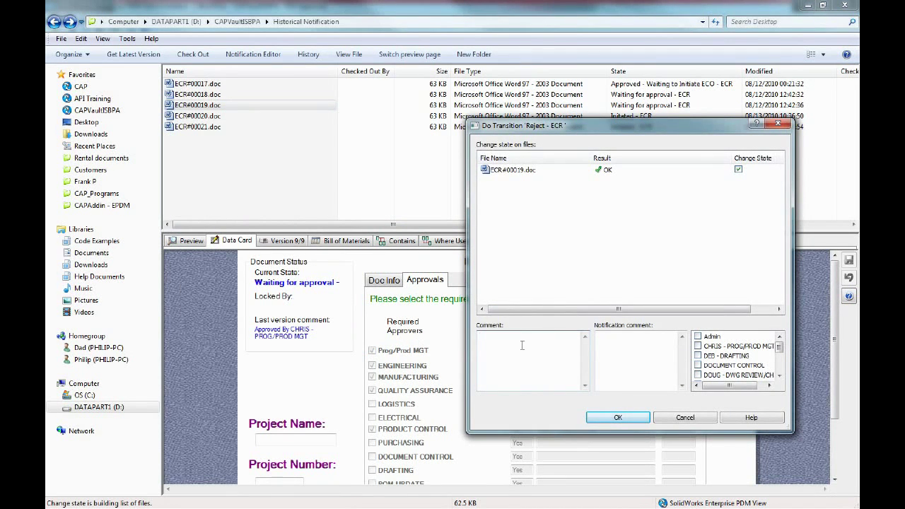
pyautogui.write('Mark syys this is bad too')
pyautogui.press('BackSpace')
pyautogui.press('BackSpace')
pyautogui.write('also')
pyautogui.click(615, 418)
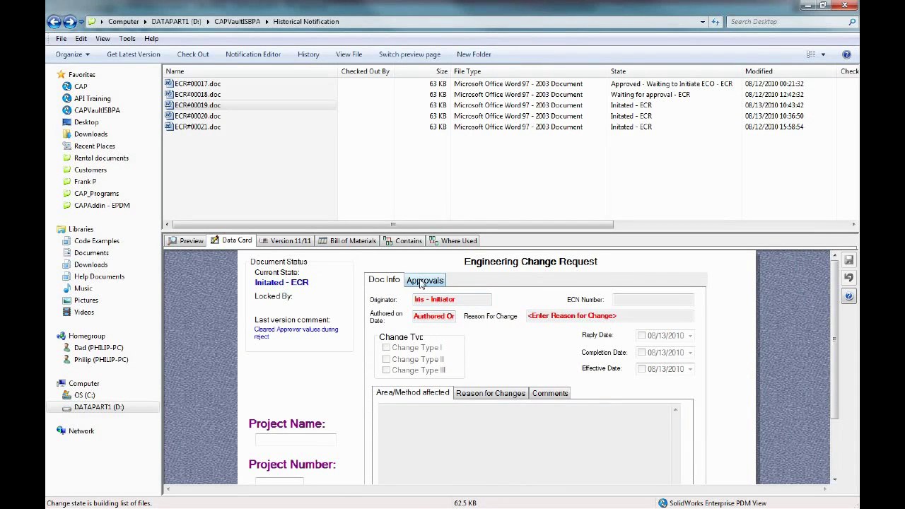
# Step: Check ECR#00019's Approvals tab to confirm the approver values were cleared after rejection
pyautogui.click(423, 281)
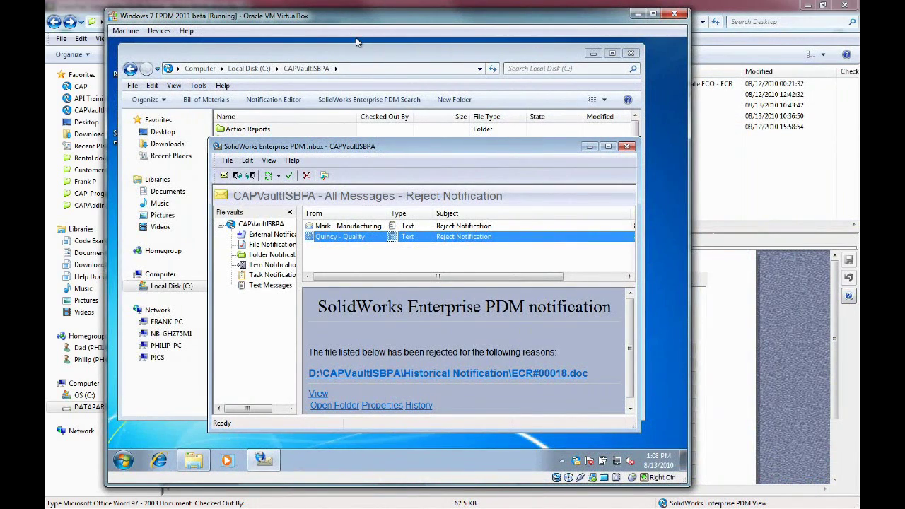
# Step: Close the PDM Inbox and the vault Explorer window from the tray menu
pyautogui.rightClick(586, 461)
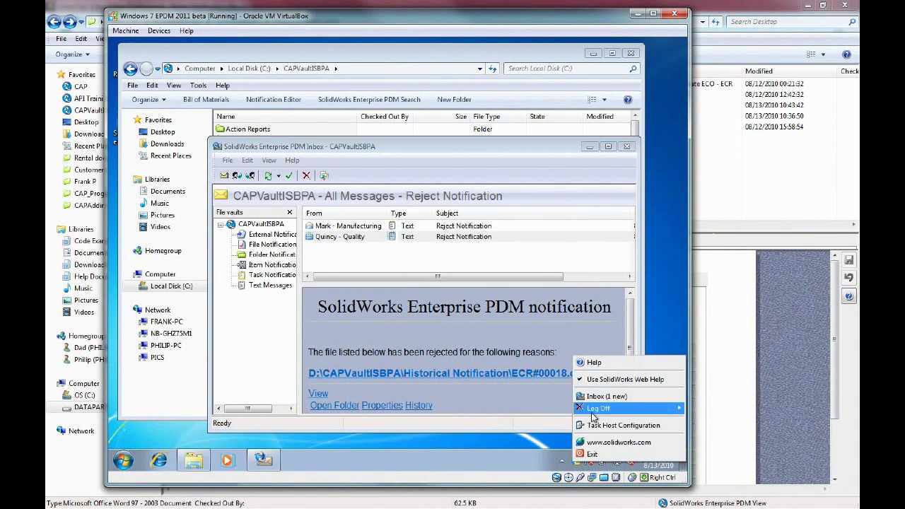
pyautogui.click(628, 148)
pyautogui.click(631, 53)
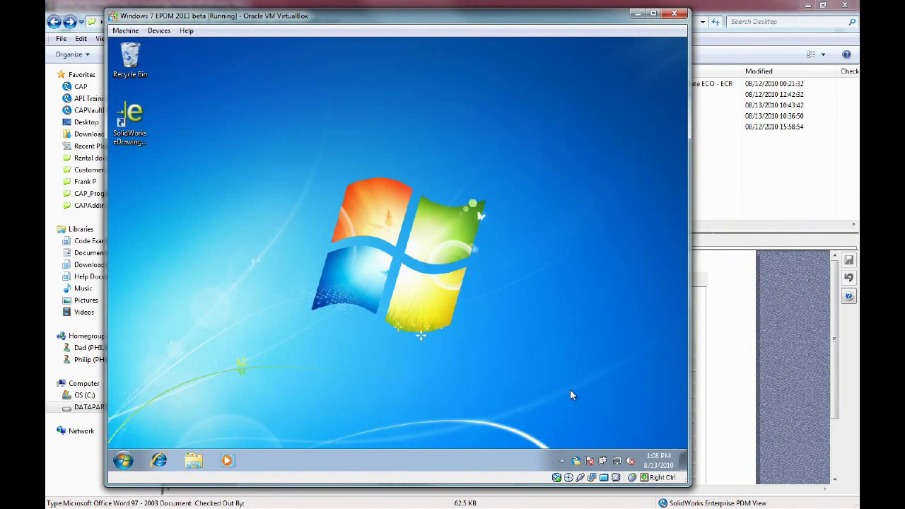
# Step: Log the engineer account off the CAPVaultISBPA vault
pyautogui.rightClick(576, 461)
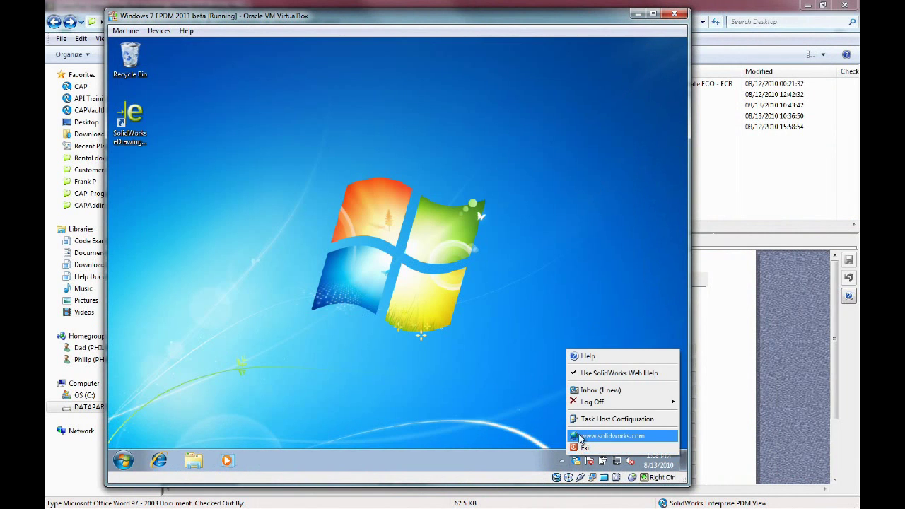
pyautogui.moveTo(587, 402)
pyautogui.click(551, 403)
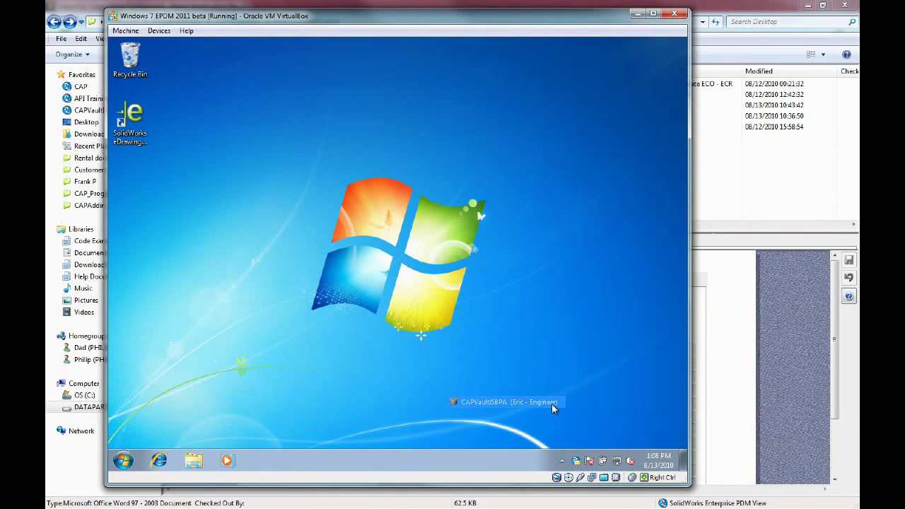
pyautogui.rightClick(588, 463)
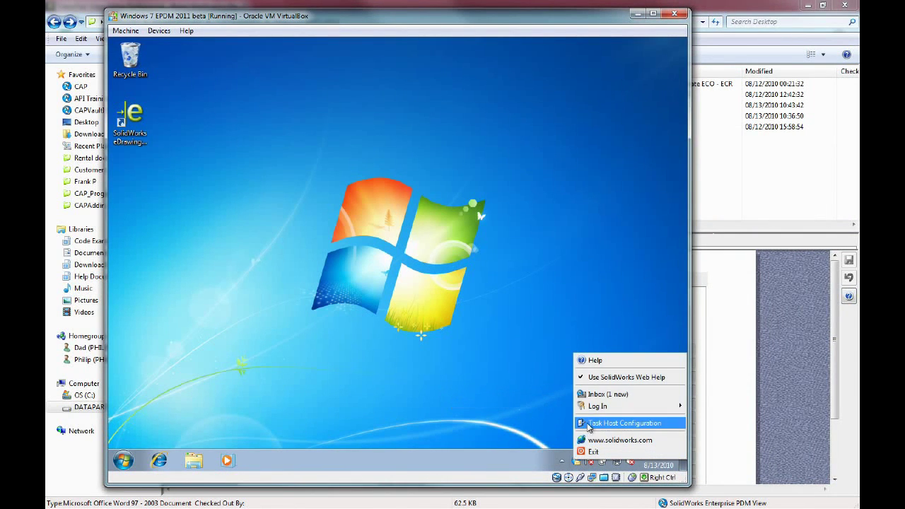
# Step: Log into CAPVaultISBPA with the initiator account's user name
pyautogui.moveTo(594, 406)
pyautogui.click(561, 406)
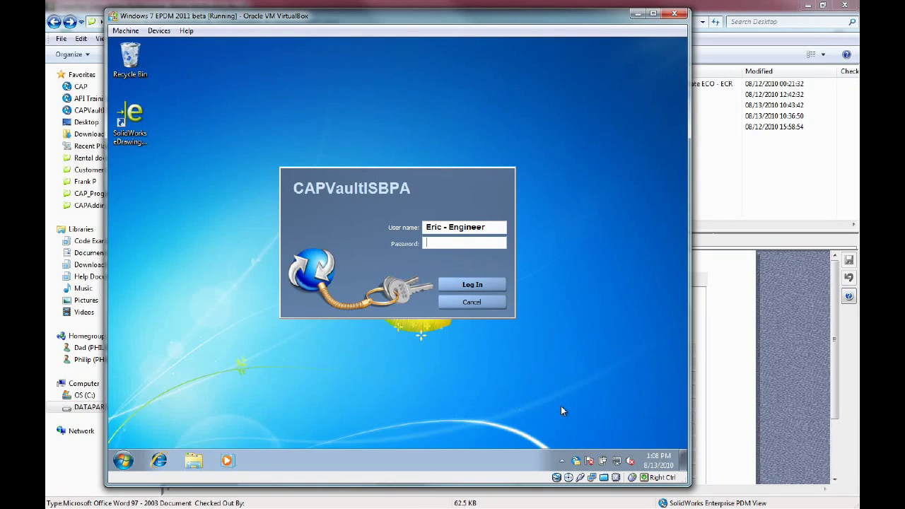
pyautogui.hotkey('shift', 'Tab')
pyautogui.write('Iris')
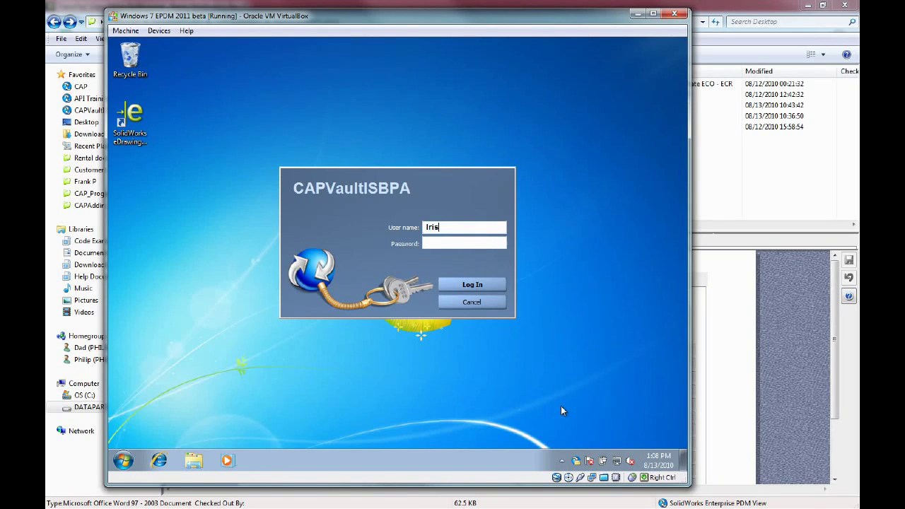
pyautogui.write(' - Initiator')
pyautogui.click(474, 286)
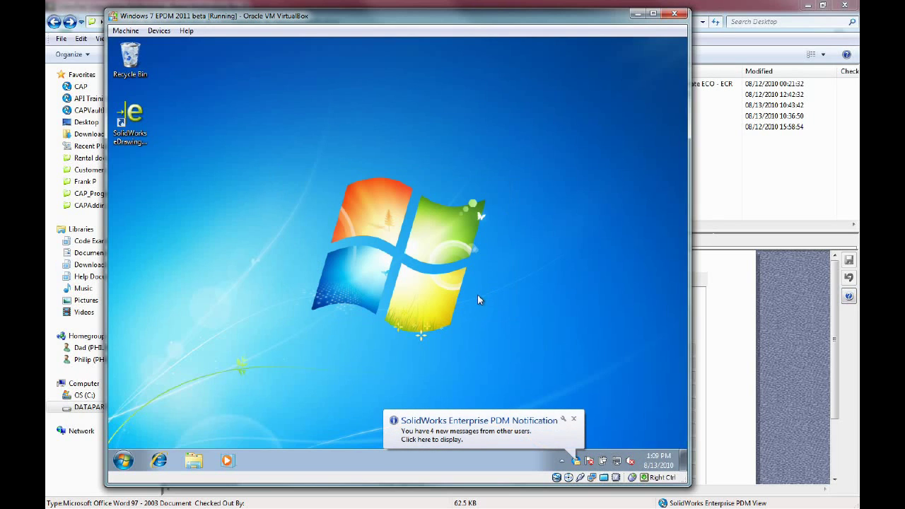
# Step: Open the new-messages notice and view the reject notifications for ECR#00020 and ECR#00021
pyautogui.click(465, 435)
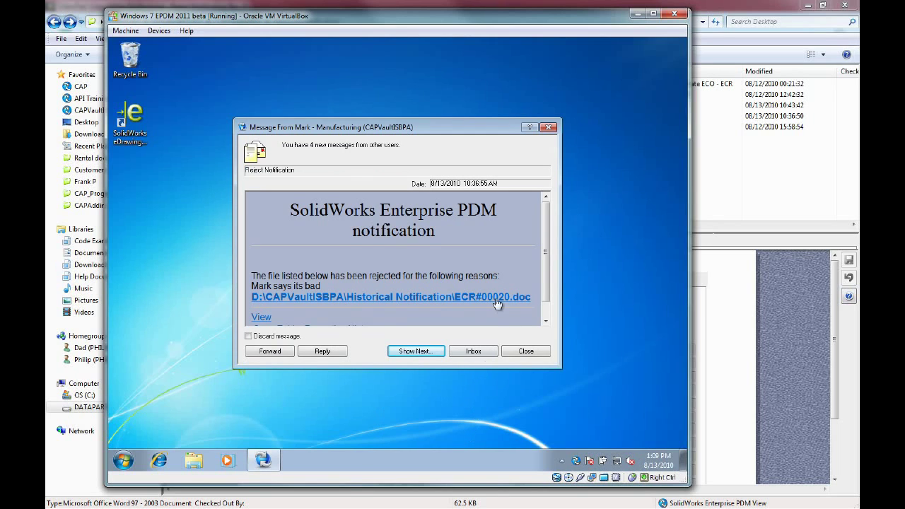
pyautogui.click(416, 352)
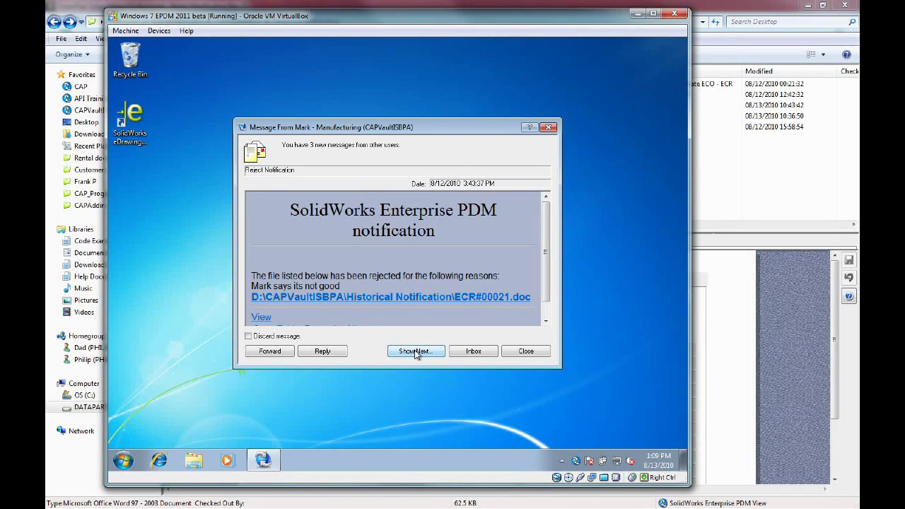
pyautogui.click(416, 352)
# Step: Show all five CAPVaultISBPA Reject Notifications in the Inbox and read the ECR#00020 rejection
pyautogui.click(475, 351)
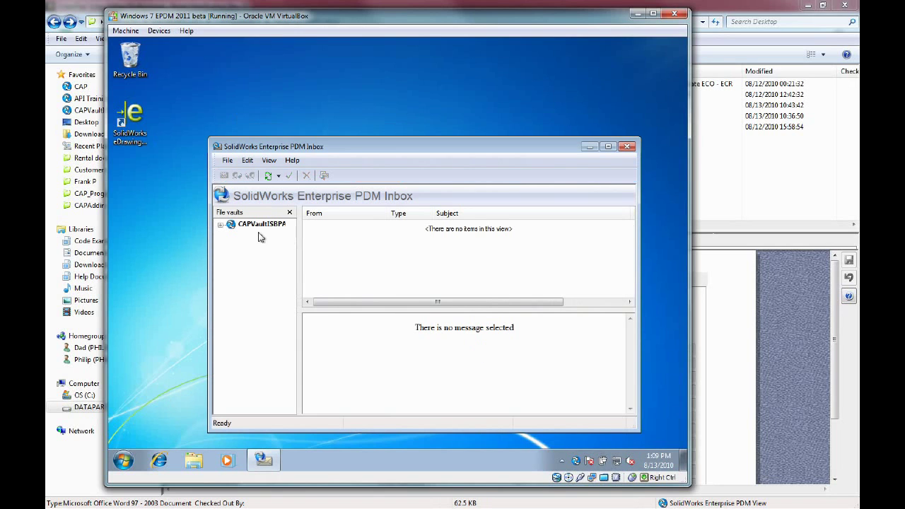
pyautogui.click(229, 229)
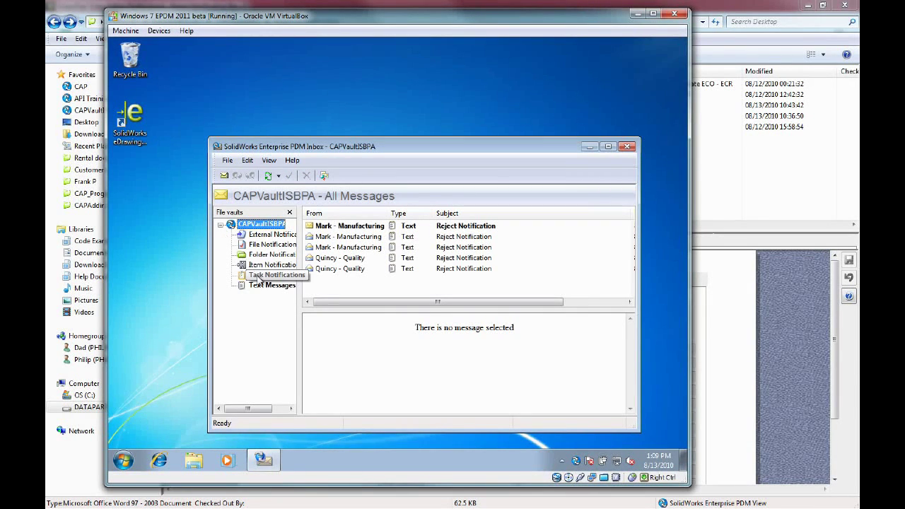
pyautogui.click(338, 226)
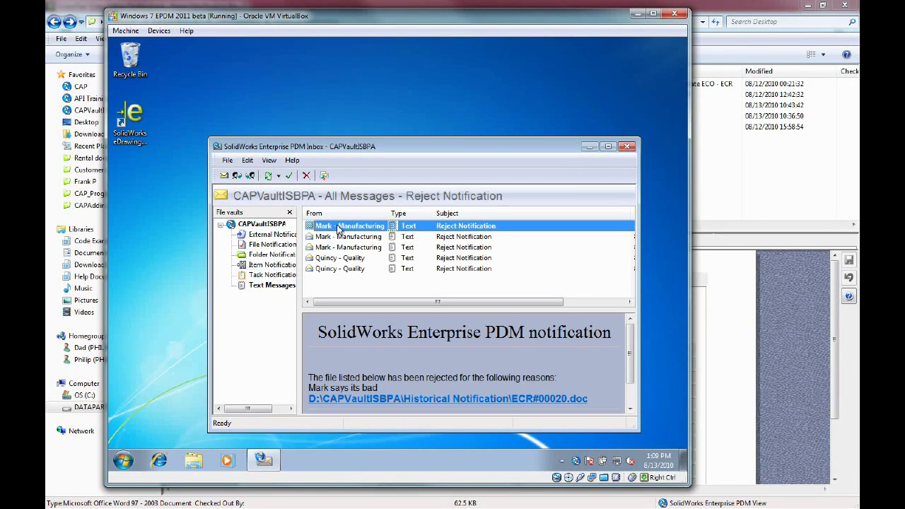